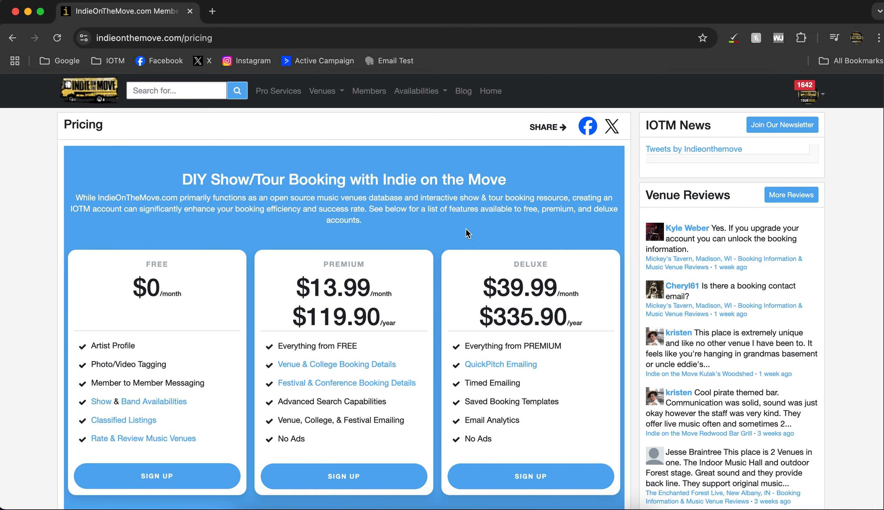
# Open the venues directory and show its additional search filters
pyautogui.click(327, 93)
pyautogui.click(334, 112)
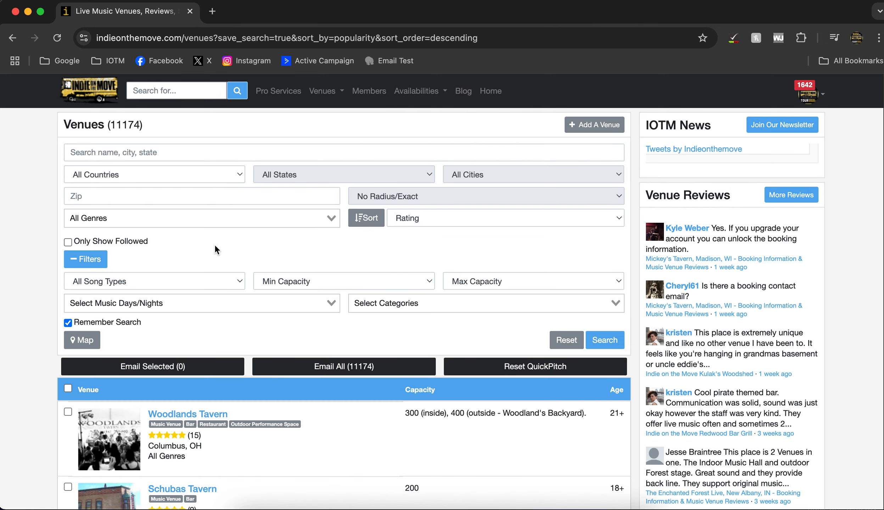
pyautogui.click(88, 259)
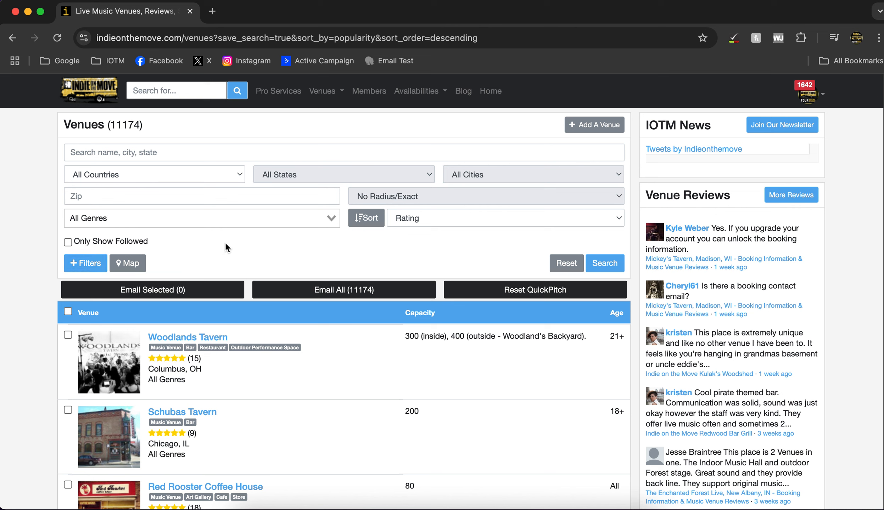
pyautogui.click(87, 265)
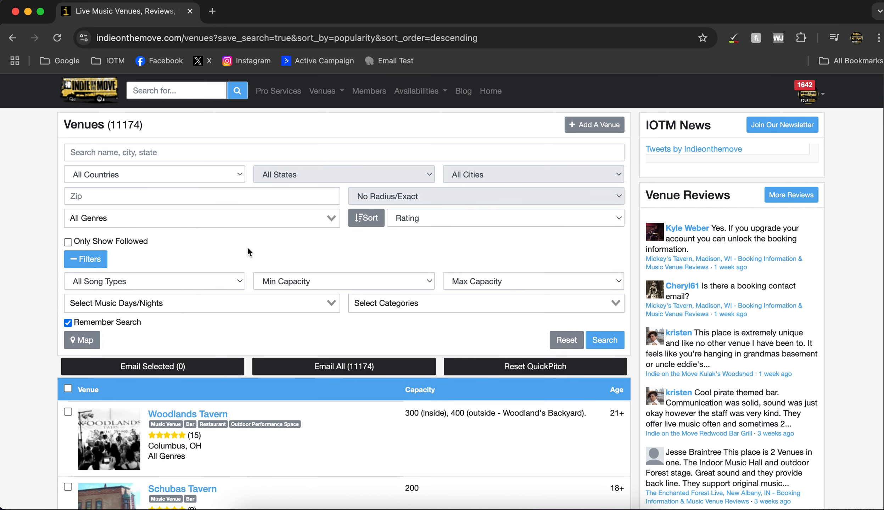
# Examine the available options for song type, minimum and maximum capacity, music days/nights and venue categories
pyautogui.click(227, 281)
pyautogui.click(327, 253)
pyautogui.click(325, 283)
pyautogui.click(412, 255)
pyautogui.click(493, 276)
pyautogui.click(538, 251)
pyautogui.click(181, 304)
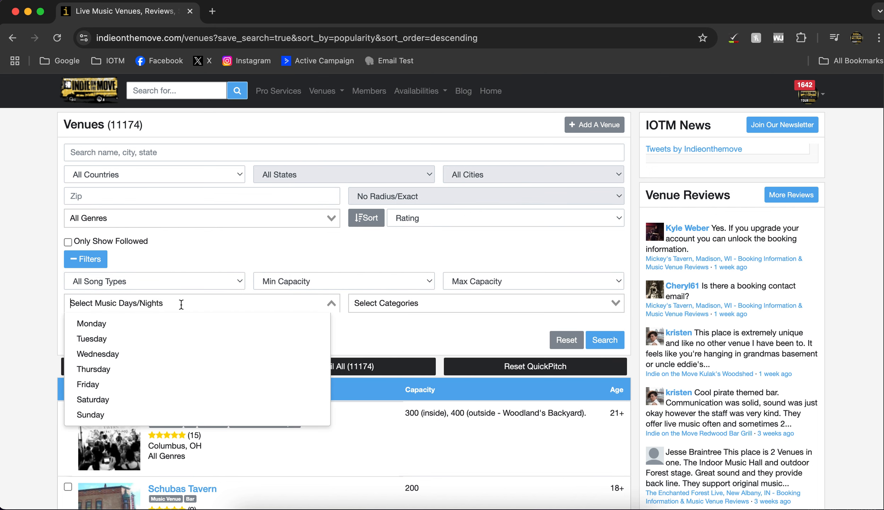
pyautogui.click(323, 249)
pyautogui.click(421, 304)
pyautogui.click(456, 251)
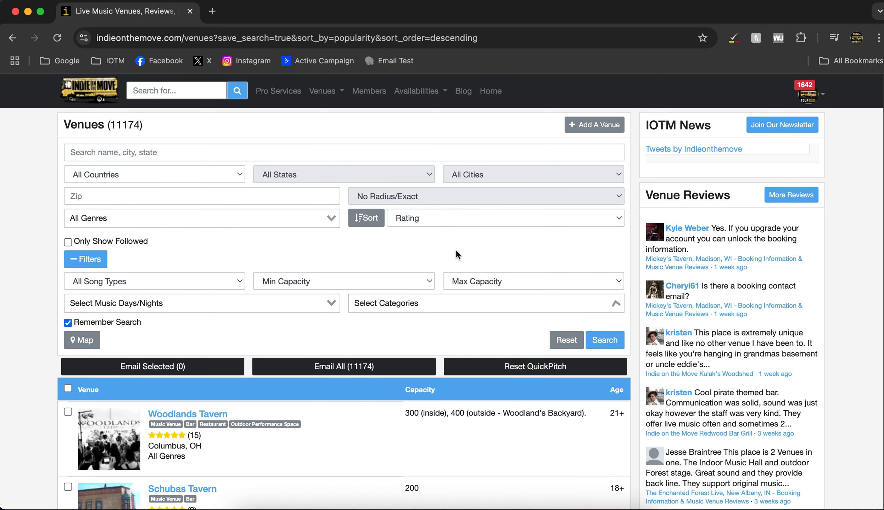
# Filter the venues by location to Denver, Colorado, United States, within a 50-mile radius
pyautogui.click(163, 177)
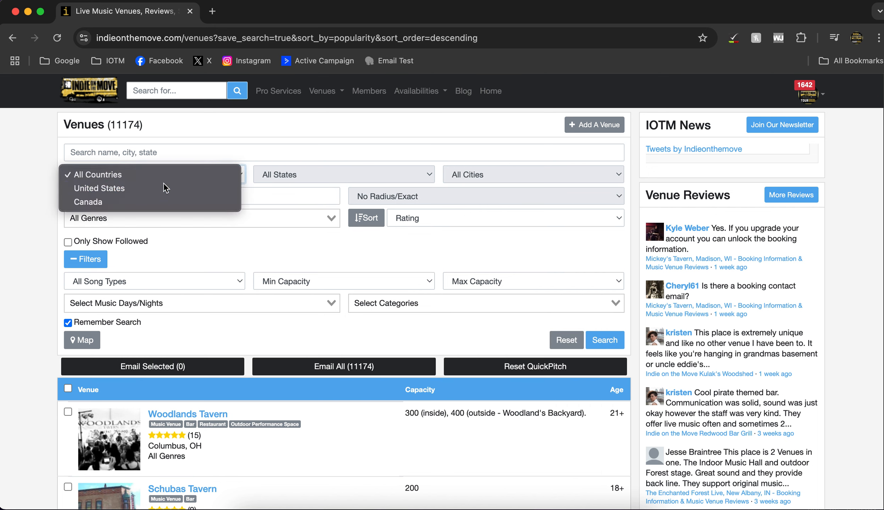
pyautogui.click(164, 185)
pyautogui.click(300, 174)
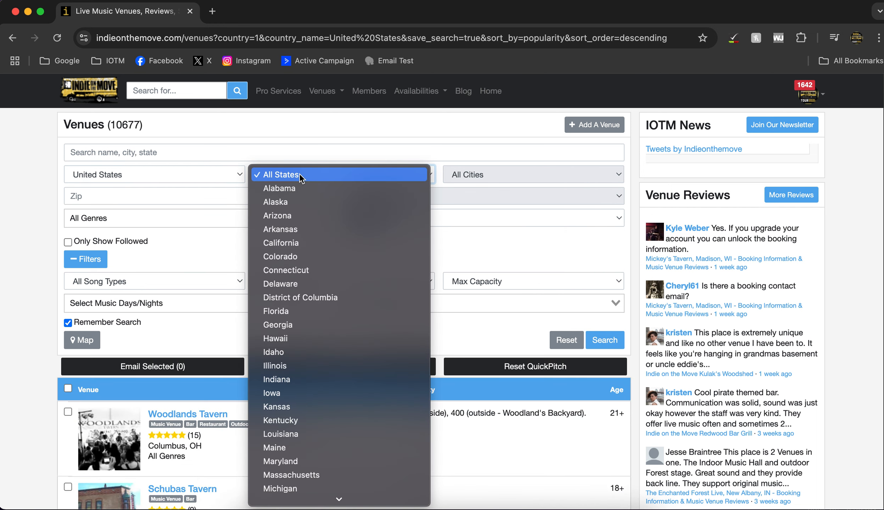
pyautogui.write('co')
pyautogui.press('Return')
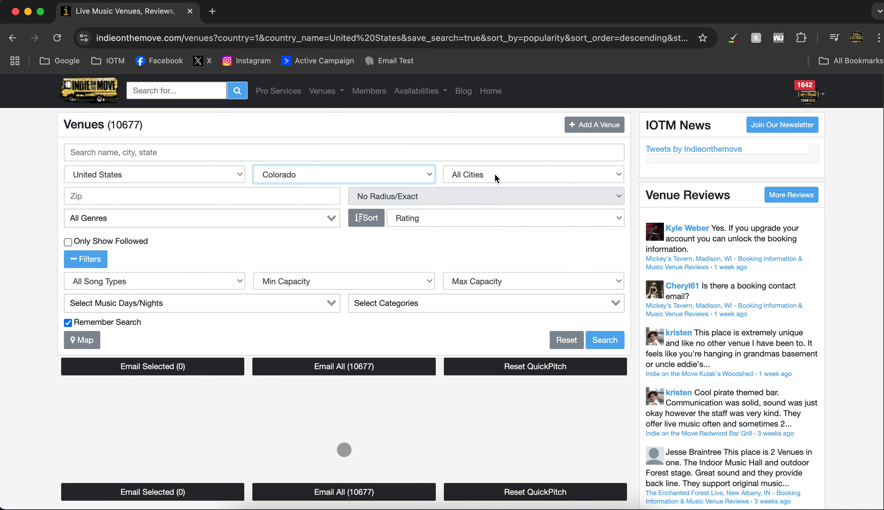
pyautogui.click(509, 179)
pyautogui.scroll(-3, 512, 183)
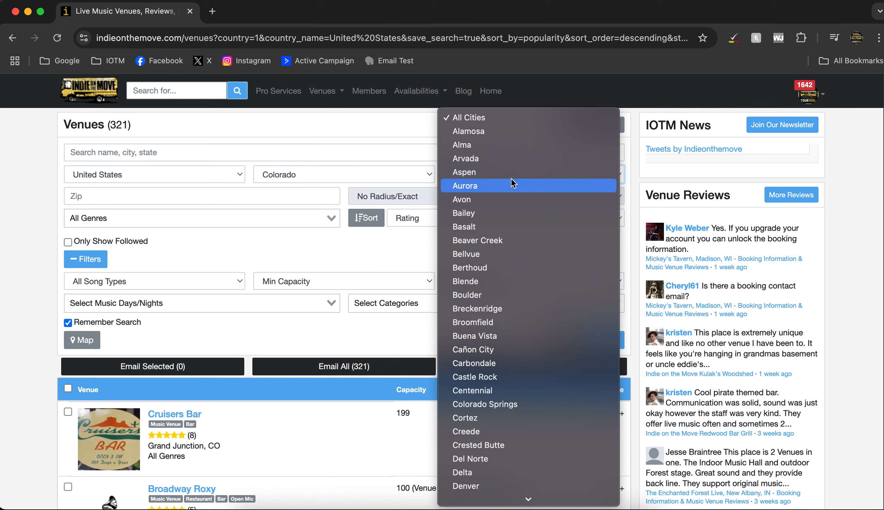
pyautogui.click(521, 486)
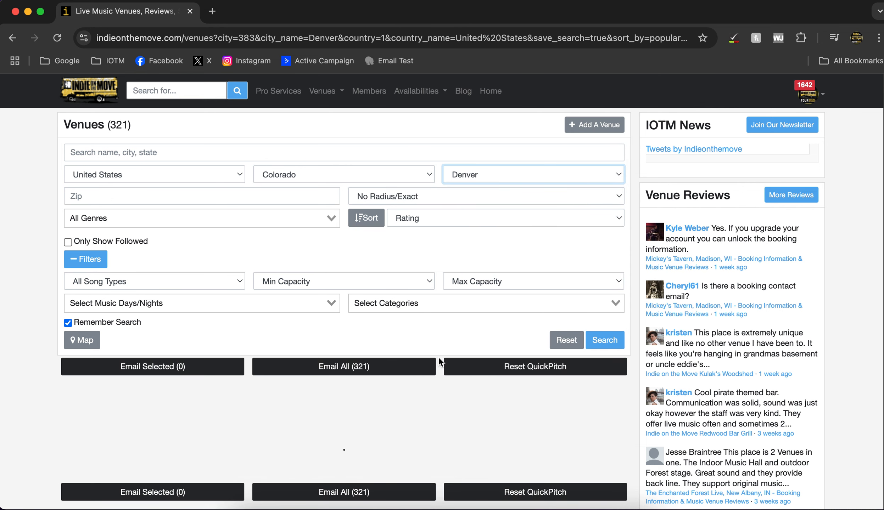
pyautogui.click(497, 197)
pyautogui.click(484, 238)
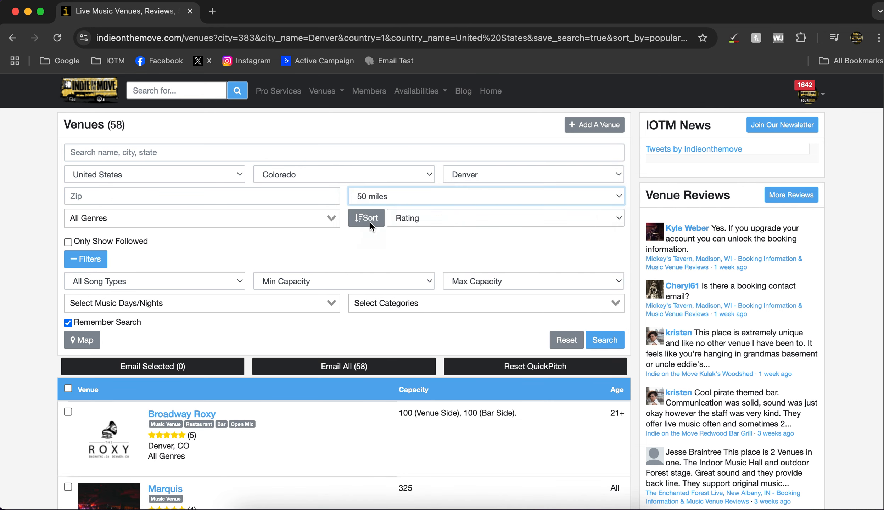
# Add the Folk and Singer-Songwriter genres to the venue search
pyautogui.click(149, 218)
pyautogui.write('folk')
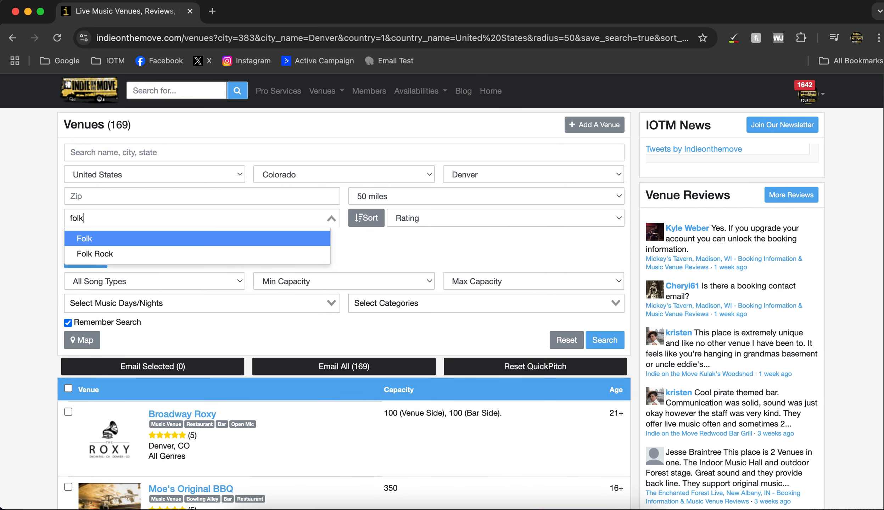
pyautogui.click(107, 238)
pyautogui.click(167, 216)
pyautogui.write('sing')
pyautogui.click(174, 242)
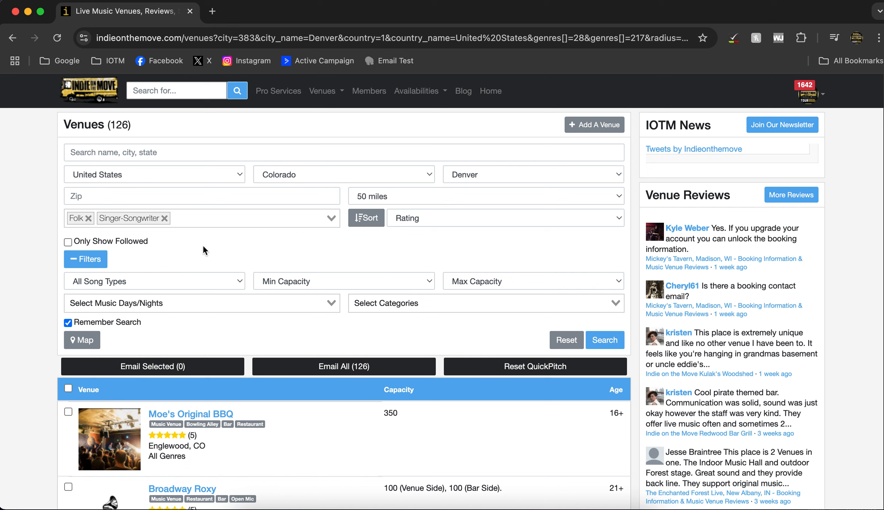
# Limit the venue search to Originals Only with a maximum capacity of 250
pyautogui.click(170, 277)
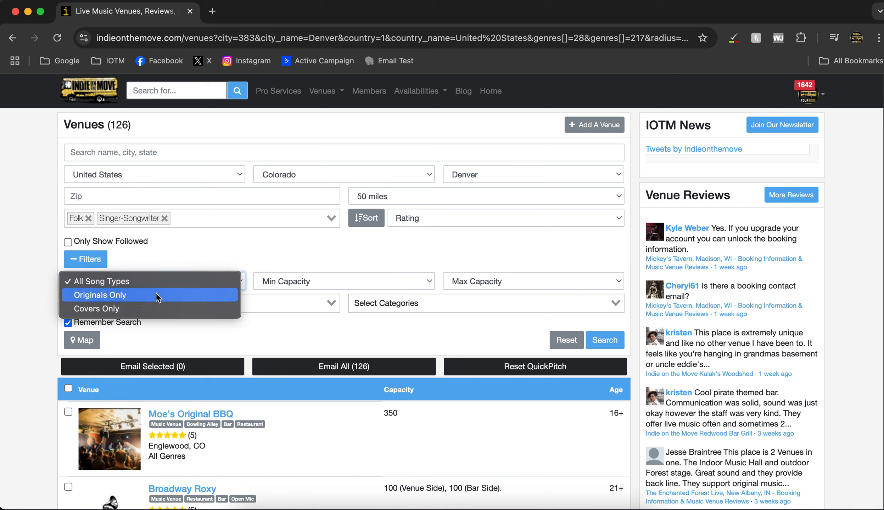
pyautogui.click(273, 257)
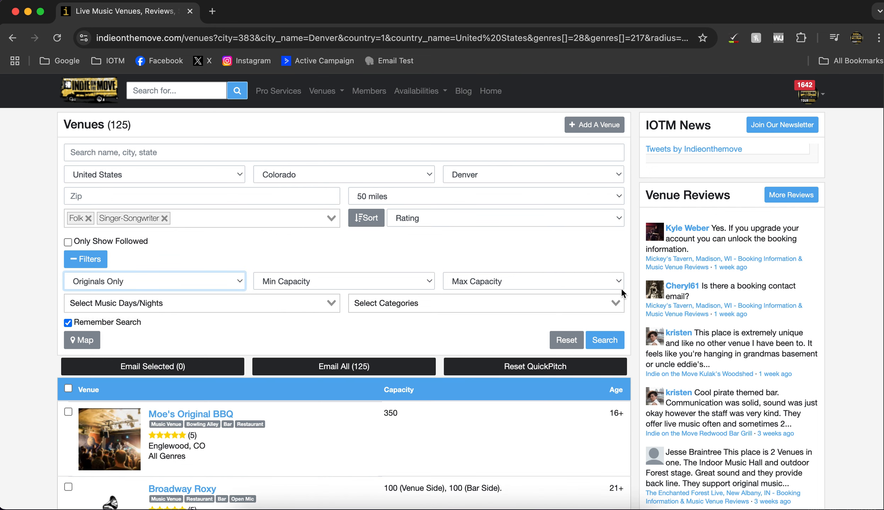
pyautogui.click(518, 280)
pyautogui.click(519, 310)
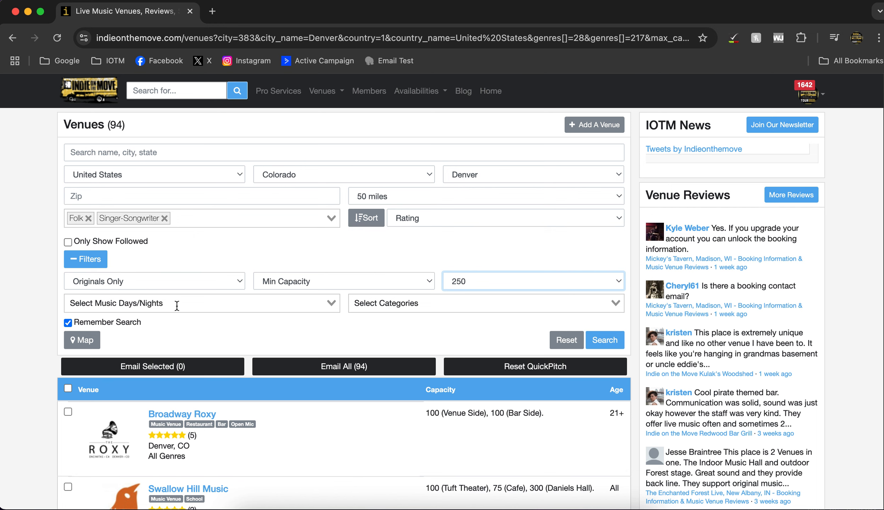
# Restrict the venue search to Thursday and Sunday music nights and the Music Venue category
pyautogui.click(177, 304)
pyautogui.click(108, 369)
pyautogui.click(201, 303)
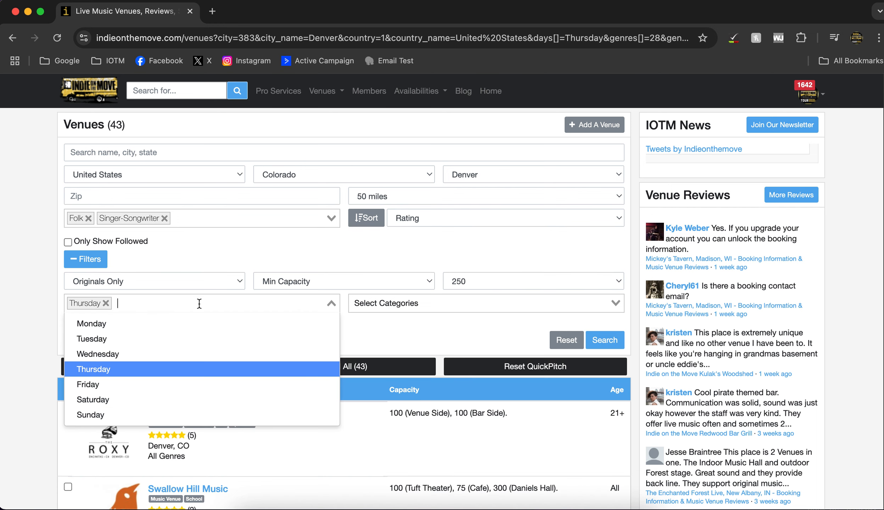
pyautogui.click(157, 412)
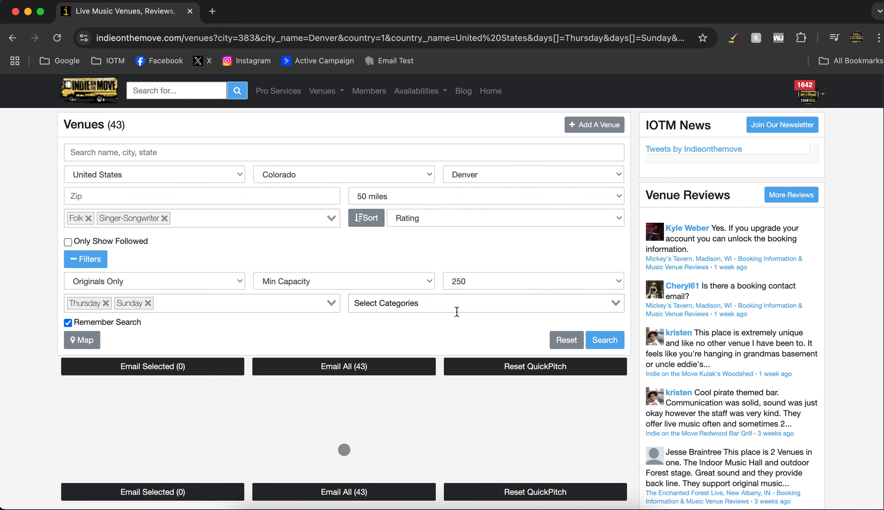
pyautogui.click(445, 305)
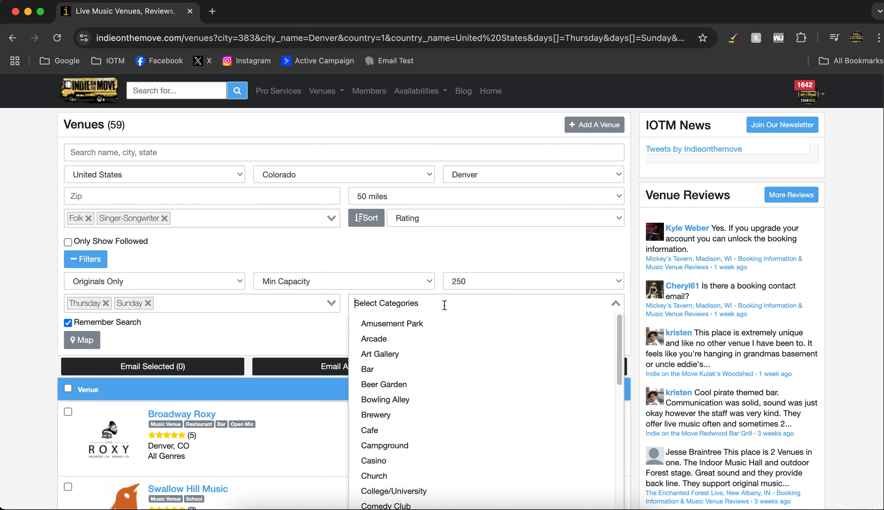
pyautogui.write('music')
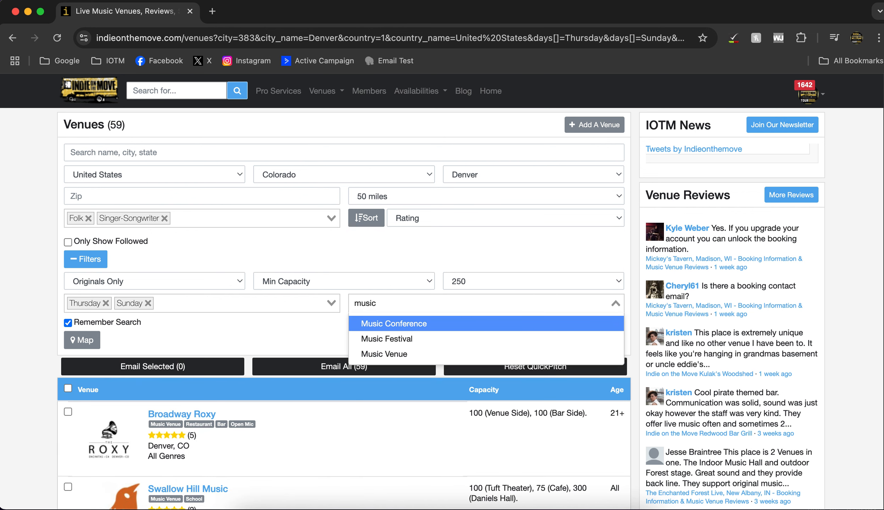
pyautogui.click(385, 354)
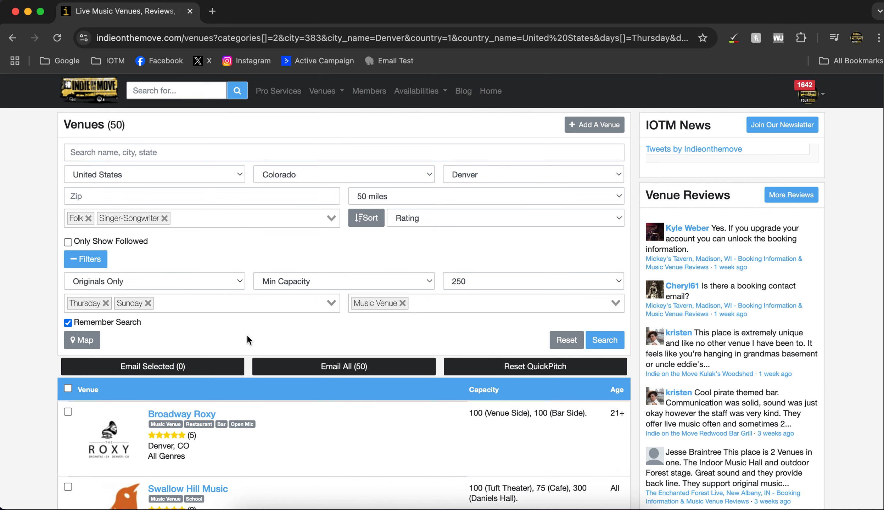
# Open the Broadway Roxy listing from the results and check its option for contacting the booker
pyautogui.scroll(-5, 254, 332)
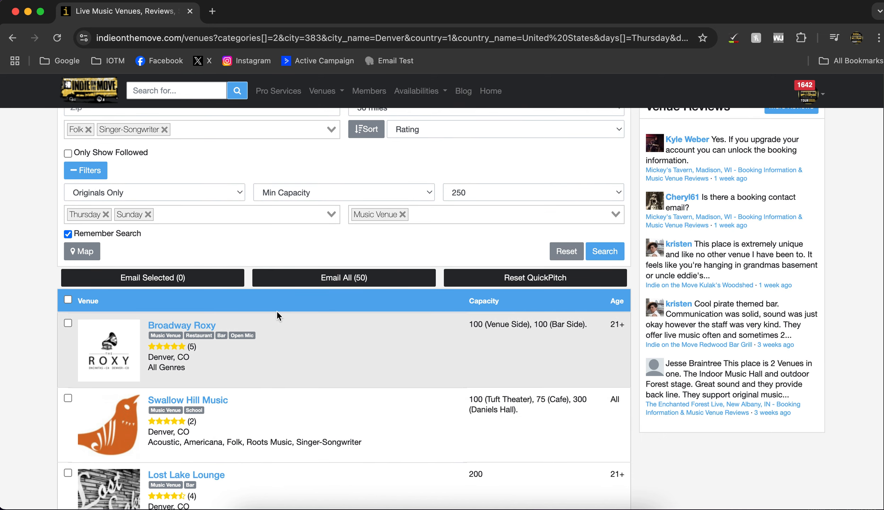
pyautogui.click(202, 326)
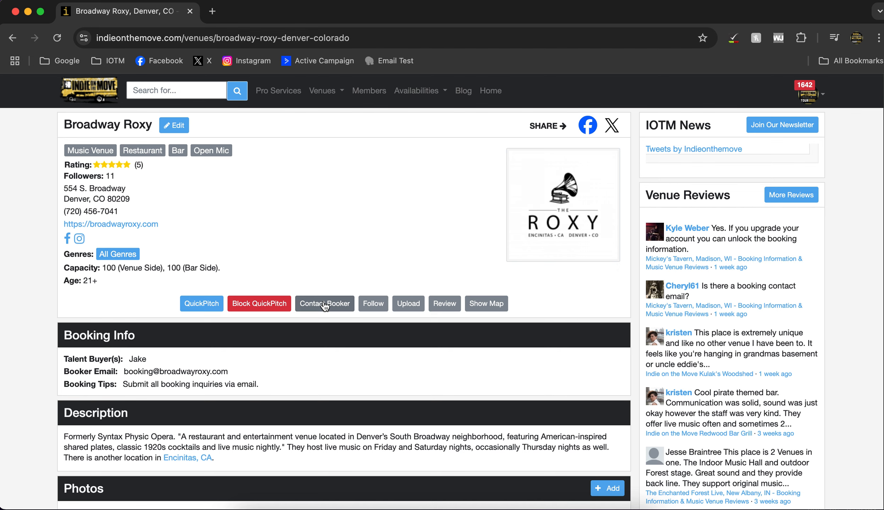
pyautogui.click(325, 304)
pyautogui.click(235, 213)
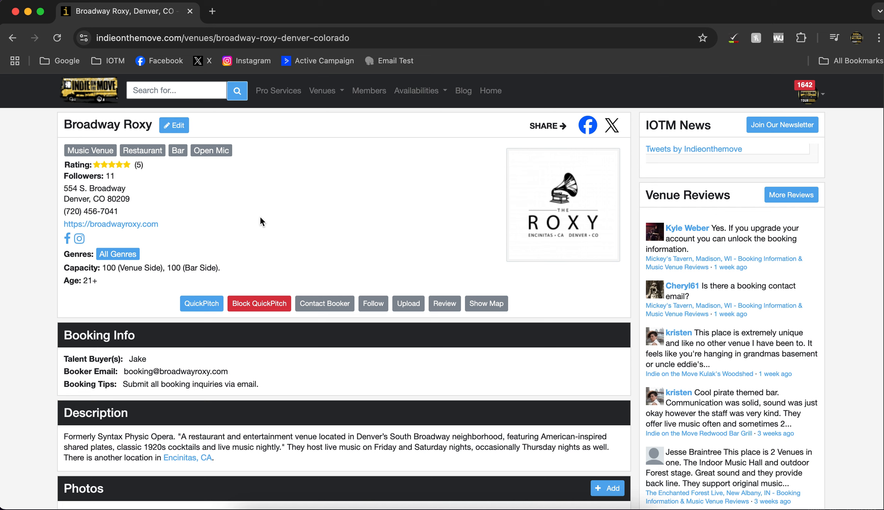
# Start a QuickPitch for Broadway Roxy, then go back to the filtered venue results
pyautogui.click(195, 310)
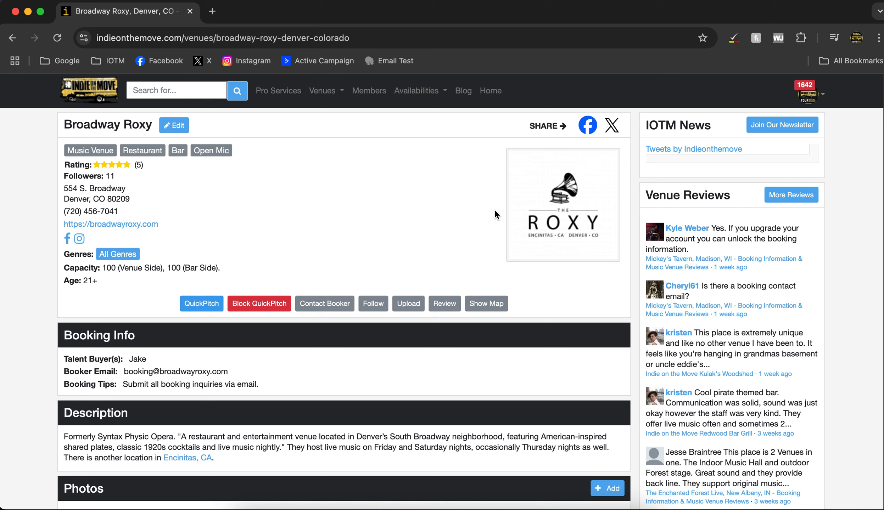
pyautogui.click(201, 304)
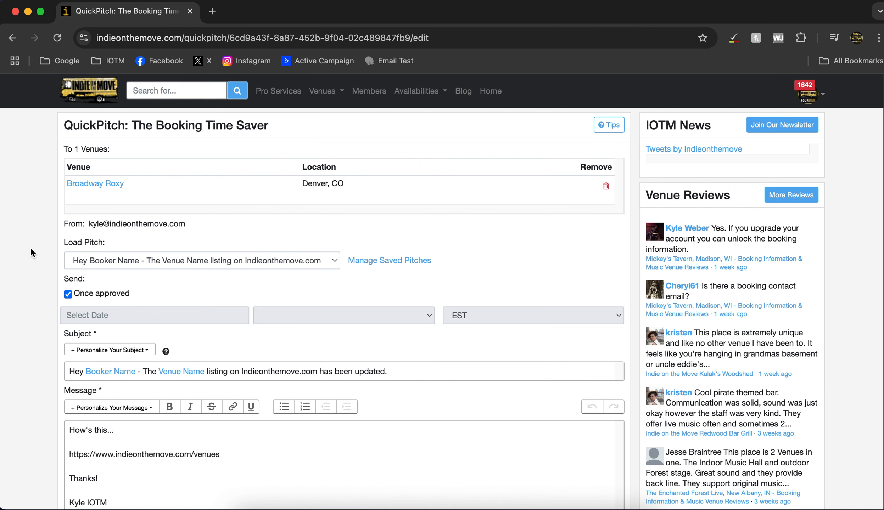
pyautogui.scroll(-7, 35, 248)
pyautogui.click(134, 337)
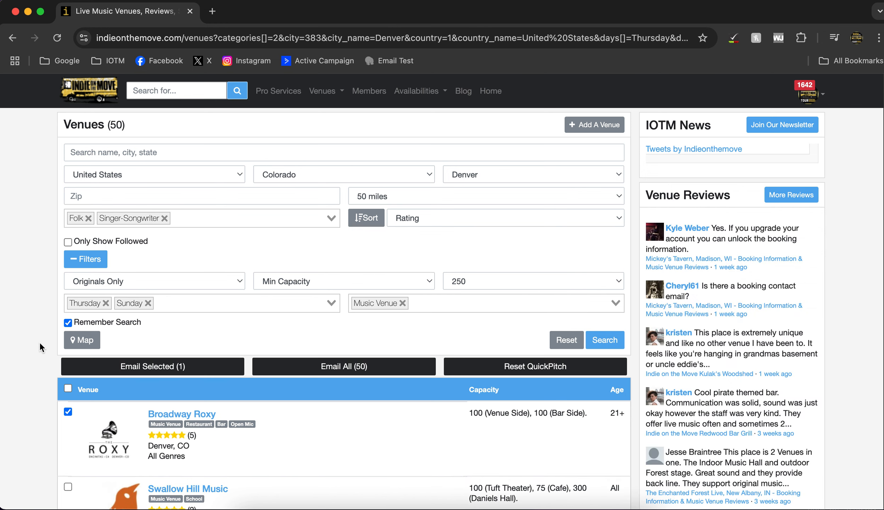
# Select Swallow Hill Music, Lost Lake Lounge and Skylark Lounge in the results in addition to Broadway Roxy
pyautogui.scroll(-2, 34, 346)
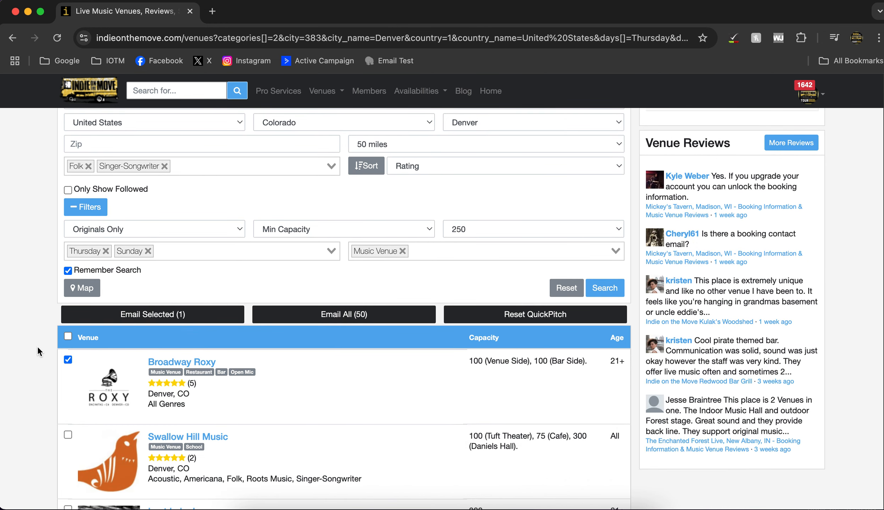
pyautogui.scroll(-2, 38, 346)
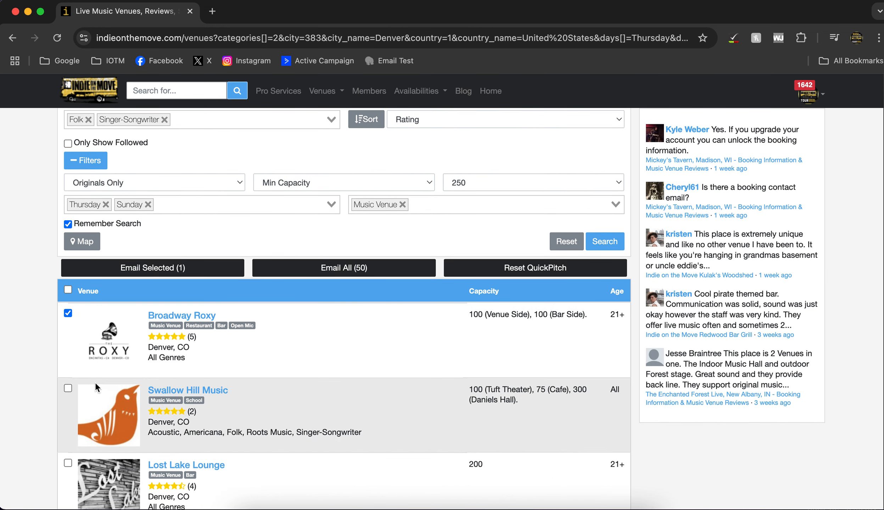
pyautogui.click(69, 388)
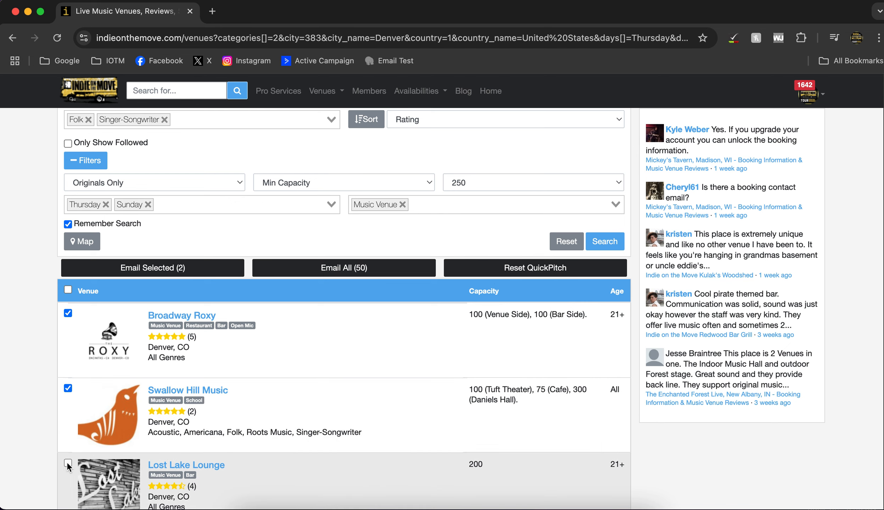
pyautogui.click(68, 463)
pyautogui.scroll(-12, 257, 399)
pyautogui.click(68, 225)
pyautogui.scroll(11, 211, 278)
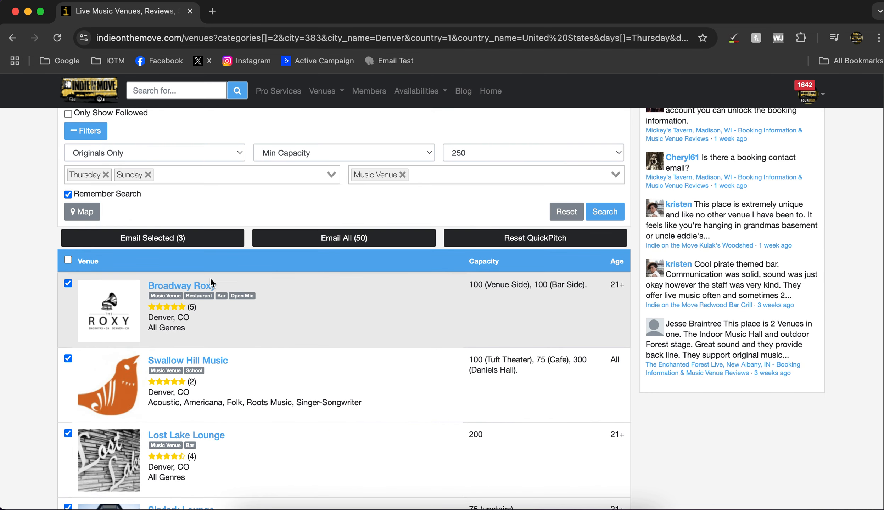
# Select every venue on the results page and start a QuickPitch email to all venues matching the search
pyautogui.click(68, 261)
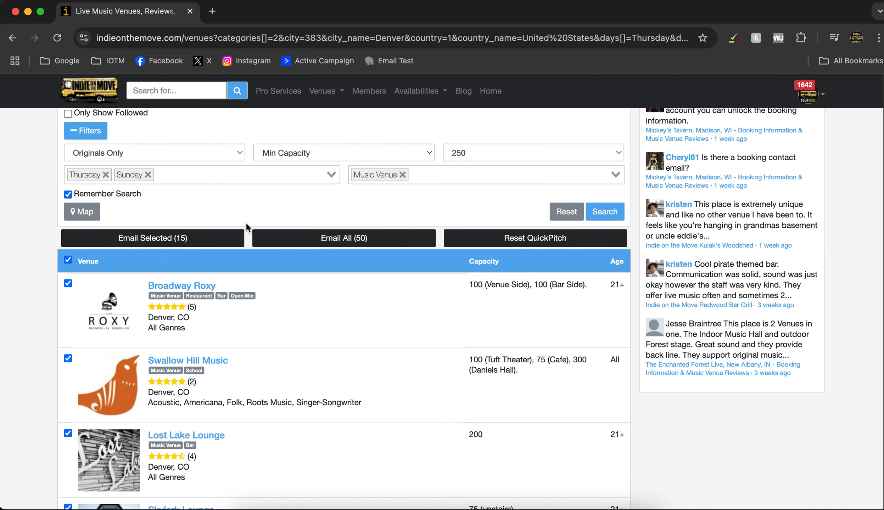
pyautogui.scroll(4, 354, 221)
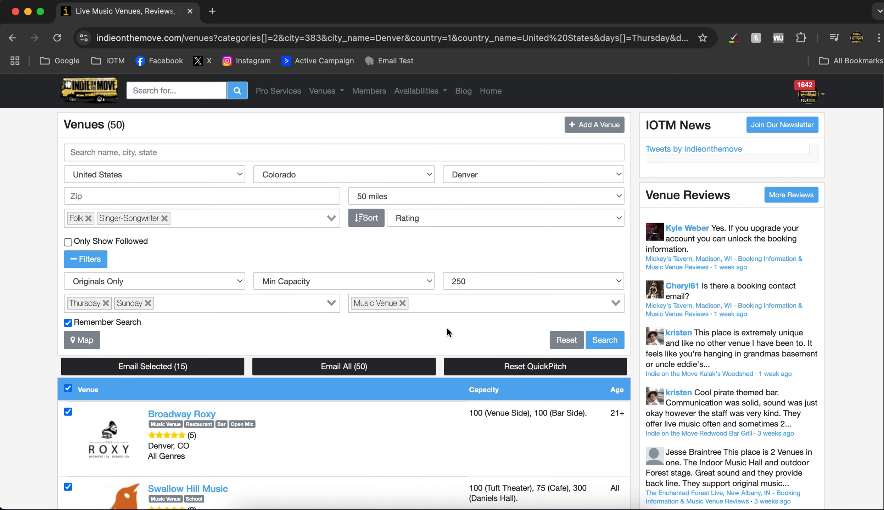
pyautogui.click(347, 369)
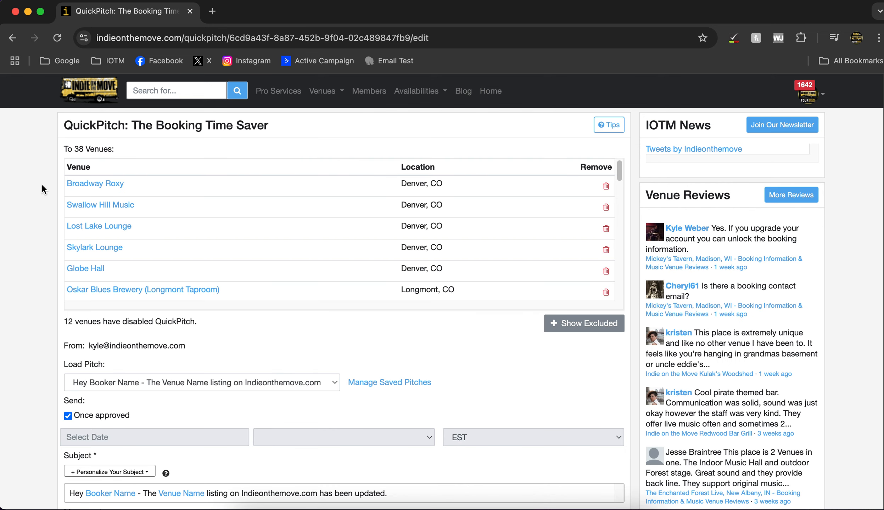
pyautogui.scroll(-3, 41, 227)
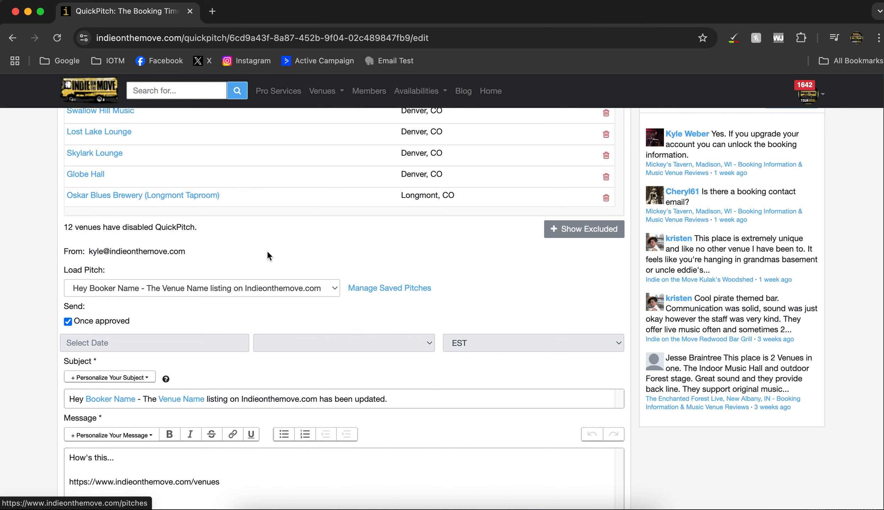
# Turn off sending the pitch once approved and check the date, hour and time zone options for scheduling it
pyautogui.scroll(-2, 238, 335)
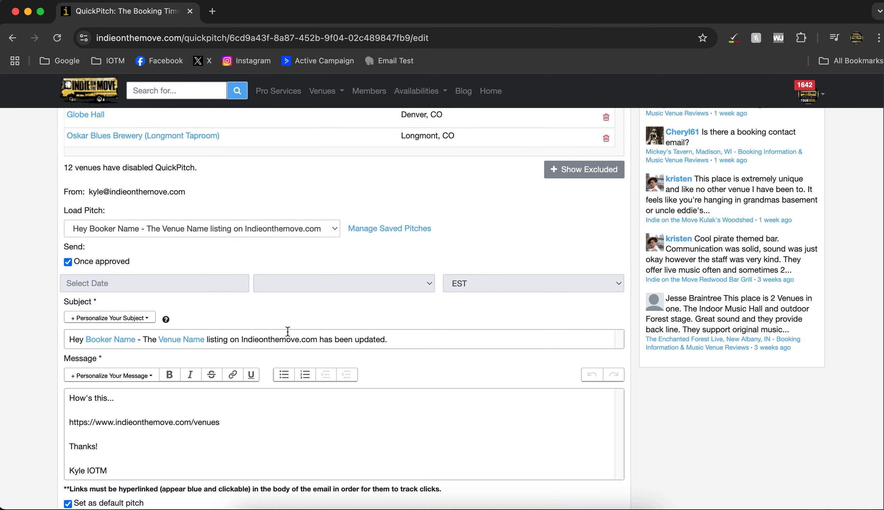
pyautogui.click(67, 262)
pyautogui.click(131, 284)
pyautogui.click(221, 261)
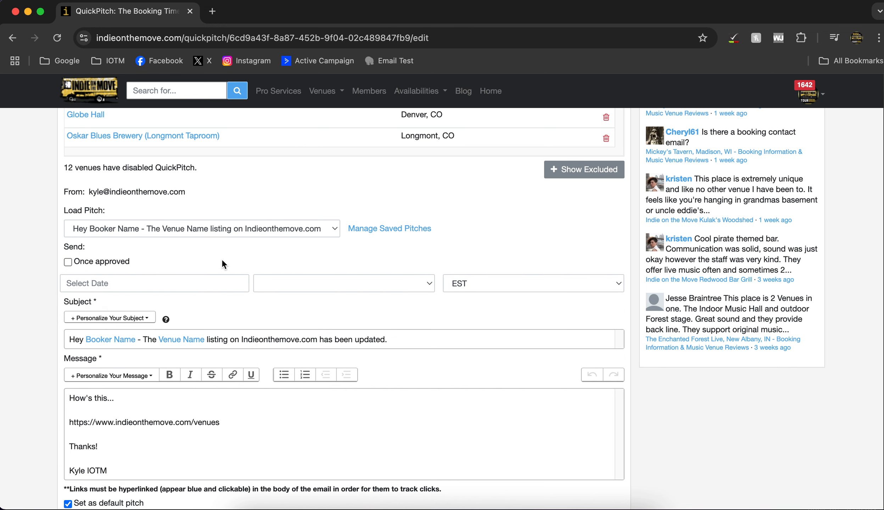
pyautogui.click(303, 282)
pyautogui.click(363, 251)
pyautogui.click(500, 282)
pyautogui.click(538, 238)
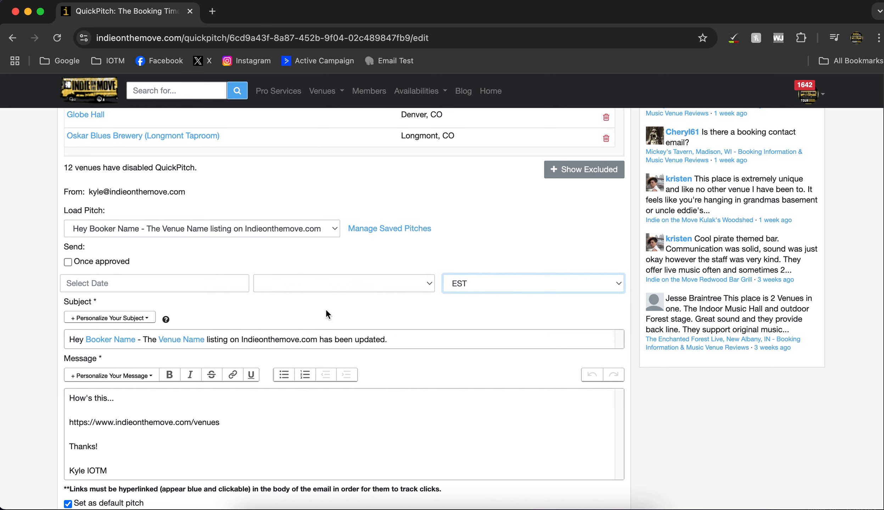
# Check which personalization fields are offered for the pitch's subject and message
pyautogui.scroll(-3, 325, 308)
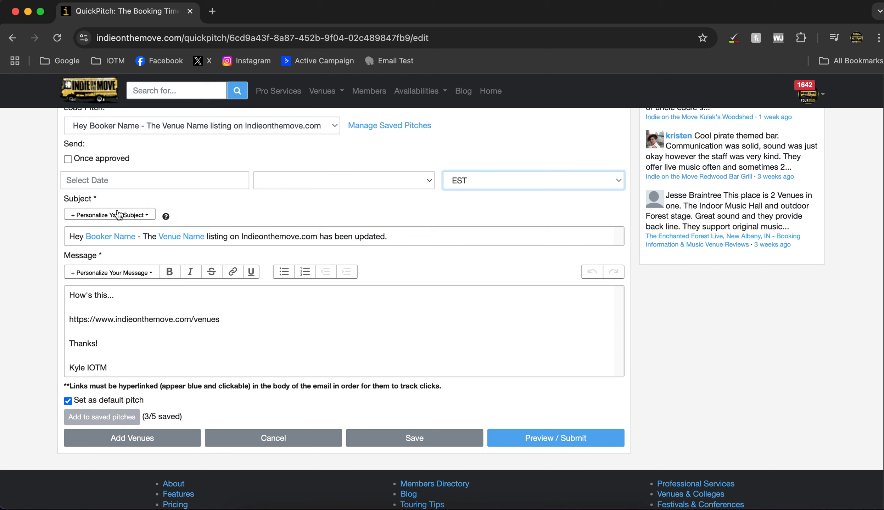
pyautogui.click(107, 217)
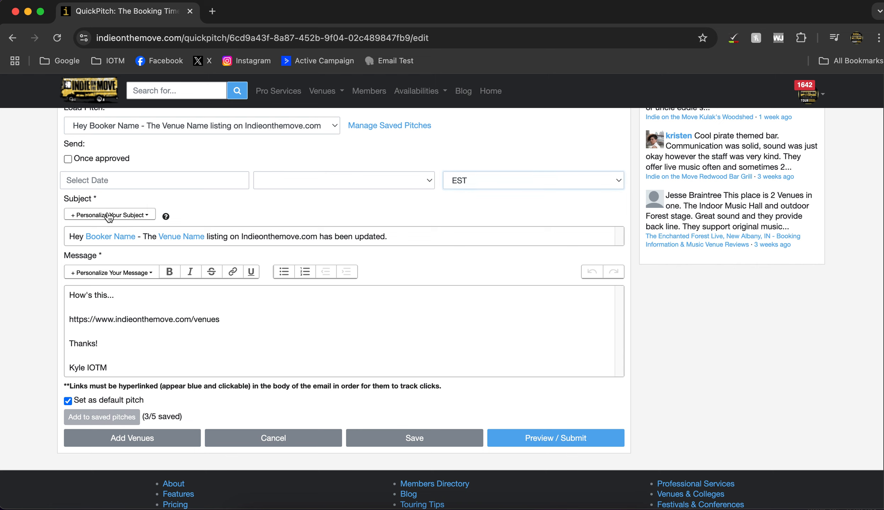
pyautogui.click(212, 203)
pyautogui.click(103, 274)
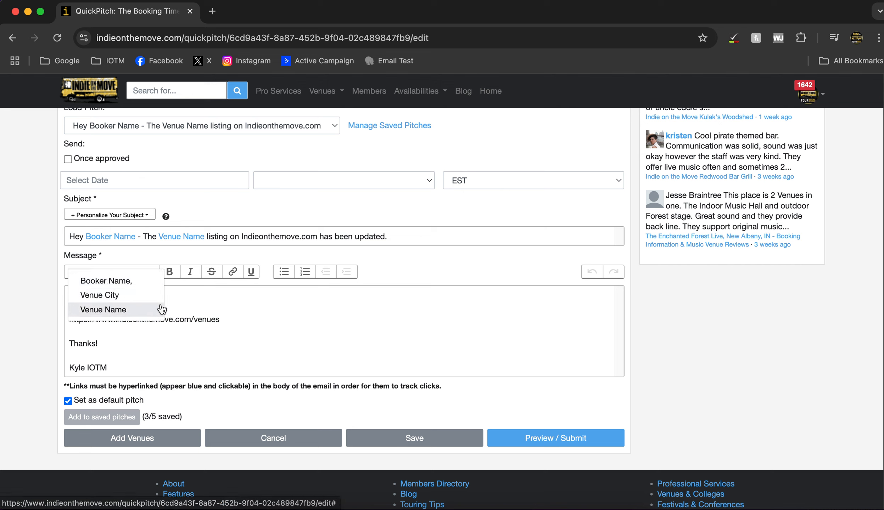
pyautogui.click(225, 316)
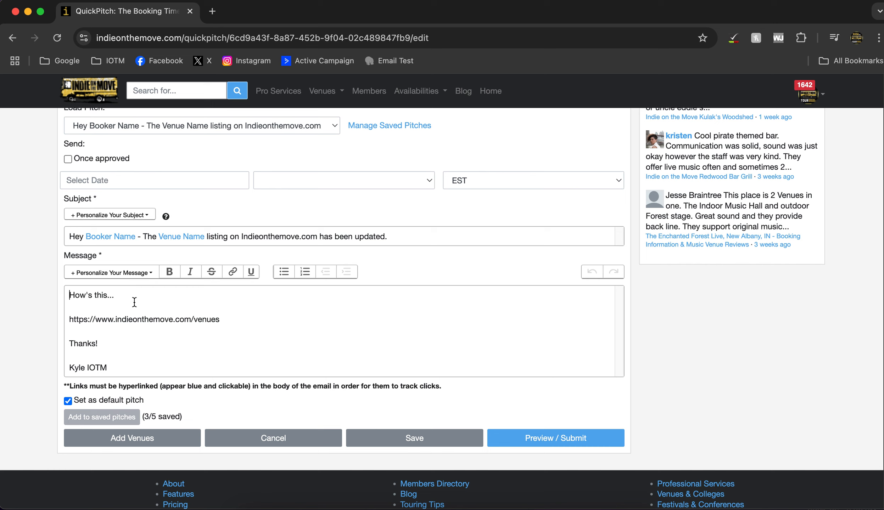
# Insert the Booker Name field followed by a comma on its own line at the start of the message
pyautogui.click(127, 275)
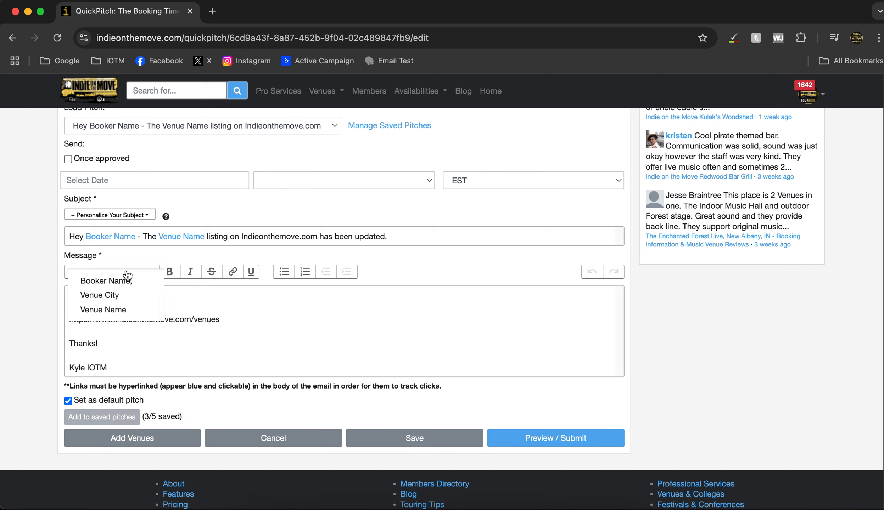
pyautogui.click(106, 280)
pyautogui.write(',')
pyautogui.press('Return')
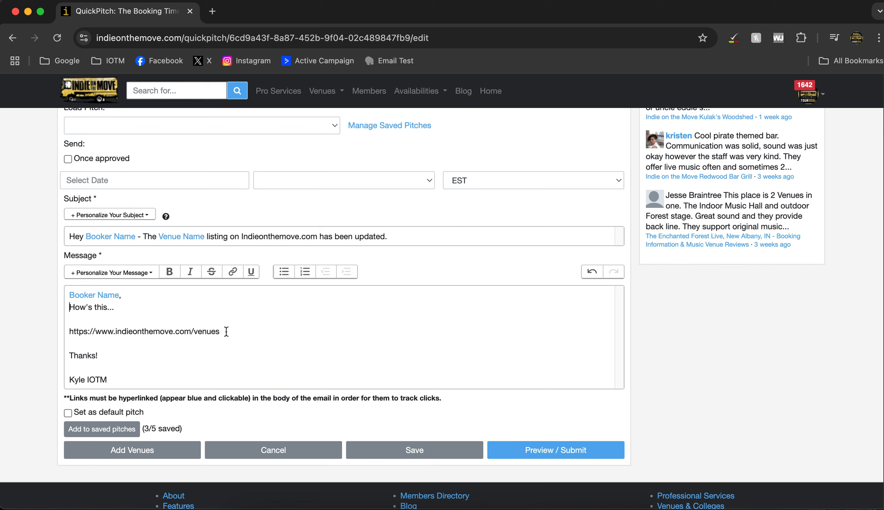
pyautogui.moveTo(229, 331); pyautogui.dragTo(71, 334)
pyautogui.press('super+c')
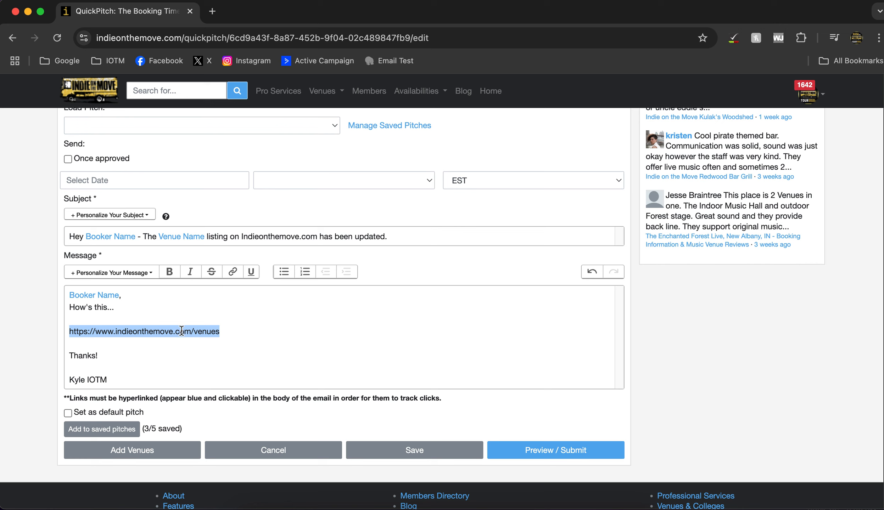
pyautogui.click(232, 271)
pyautogui.click(239, 303)
pyautogui.press('super+v')
pyautogui.click(394, 303)
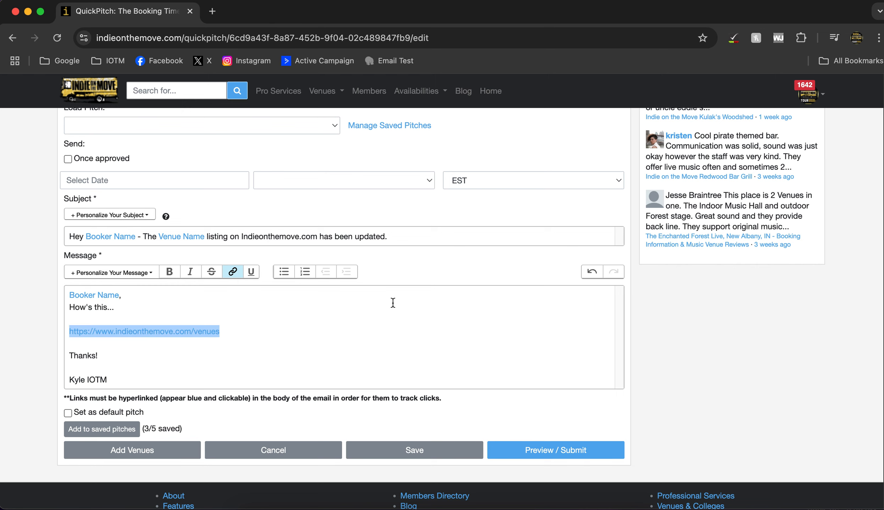
pyautogui.click(254, 331)
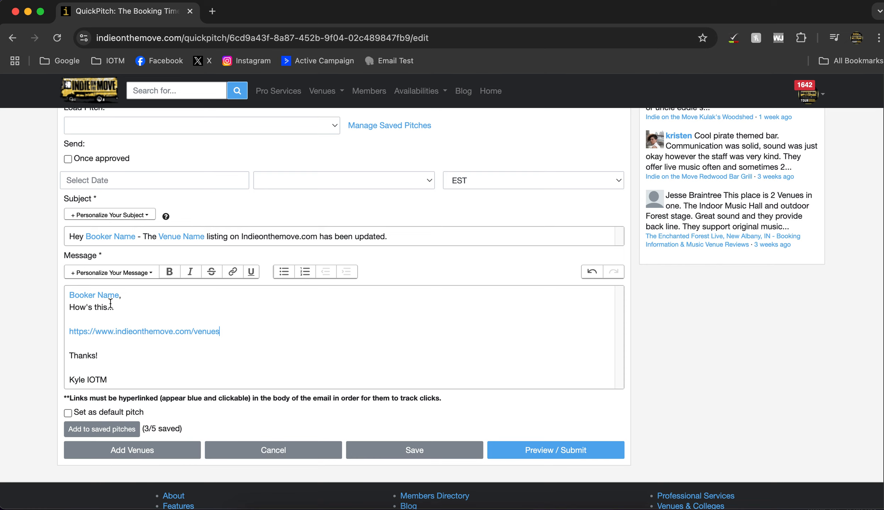
# Set the pitch to send once approved and open its preview
pyautogui.scroll(5, 283, 334)
pyautogui.scroll(1, 283, 339)
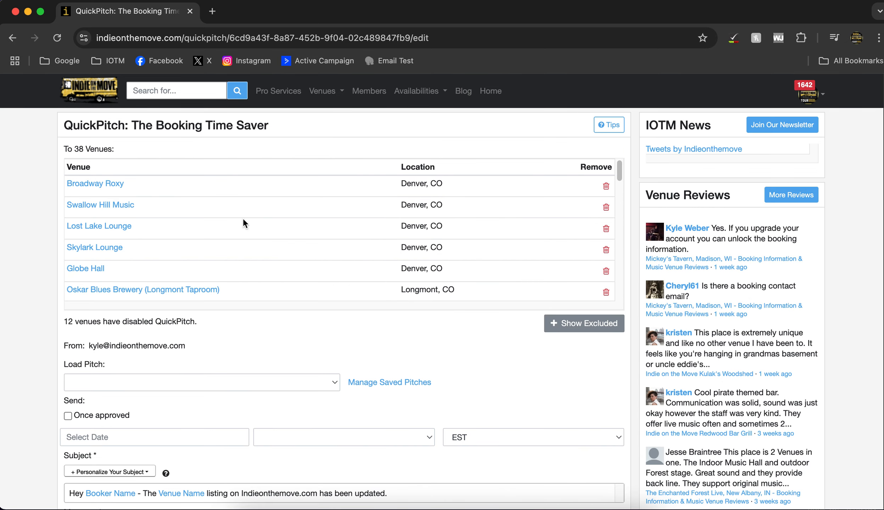
pyautogui.scroll(-8, 334, 376)
pyautogui.scroll(5, 321, 236)
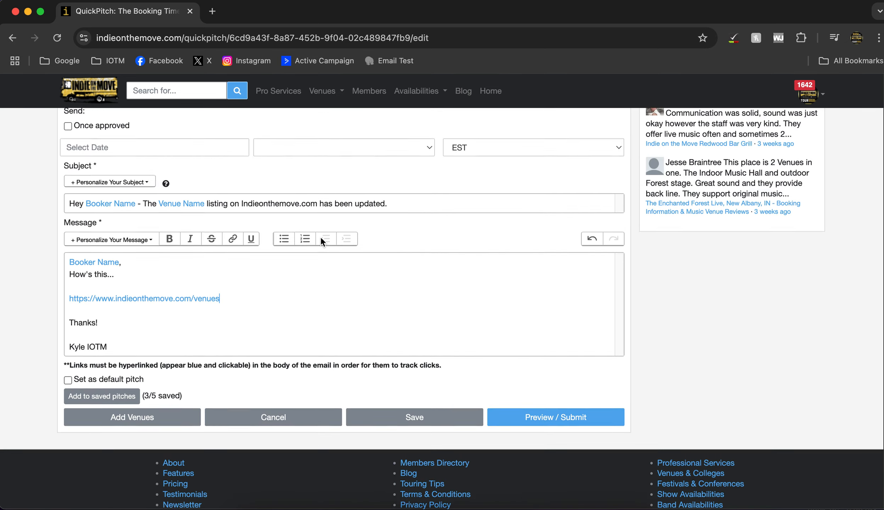
pyautogui.click(67, 276)
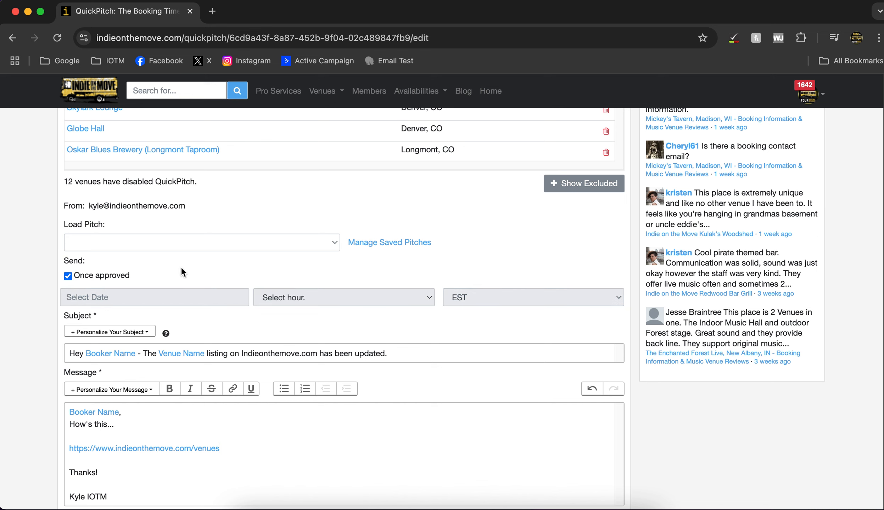
pyautogui.scroll(-6, 294, 305)
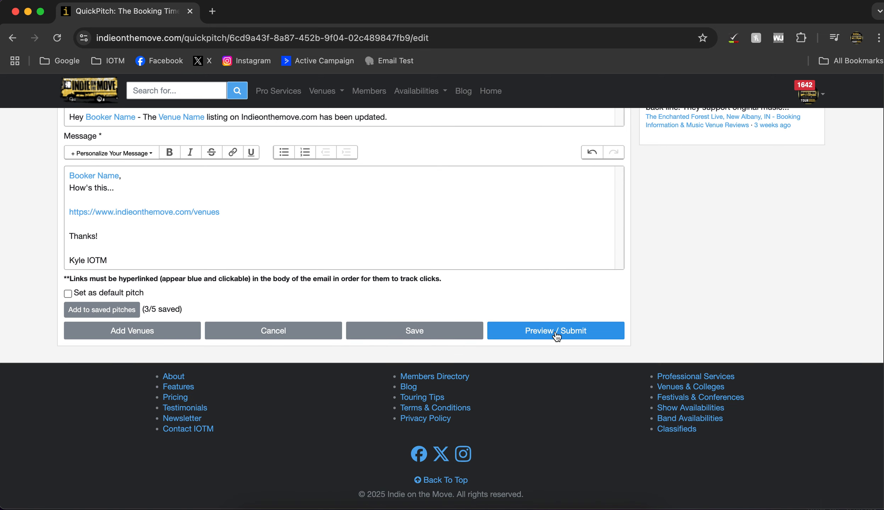
pyautogui.click(560, 337)
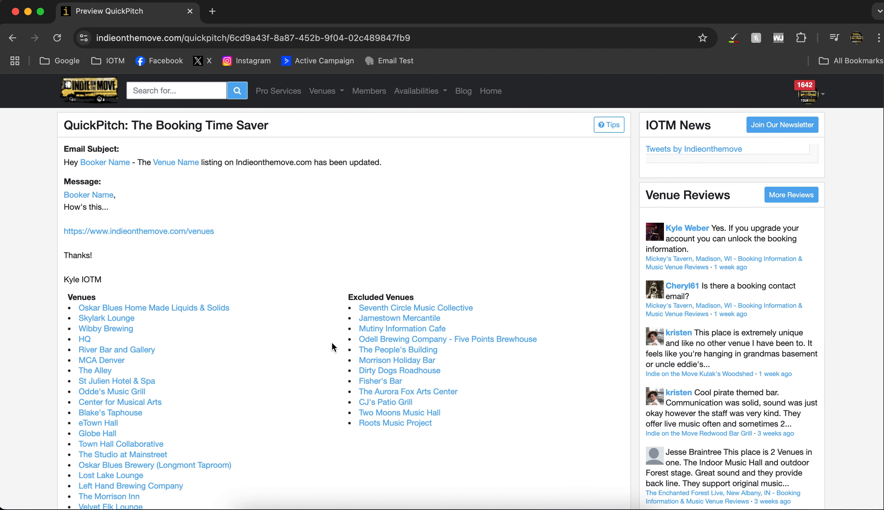
# Review the previewed pitch, agree to the terms and conditions, and submit it for approval under the name Denver
pyautogui.scroll(-15, 253, 382)
pyautogui.scroll(9, 267, 316)
pyautogui.scroll(6, 274, 287)
pyautogui.scroll(-15, 157, 217)
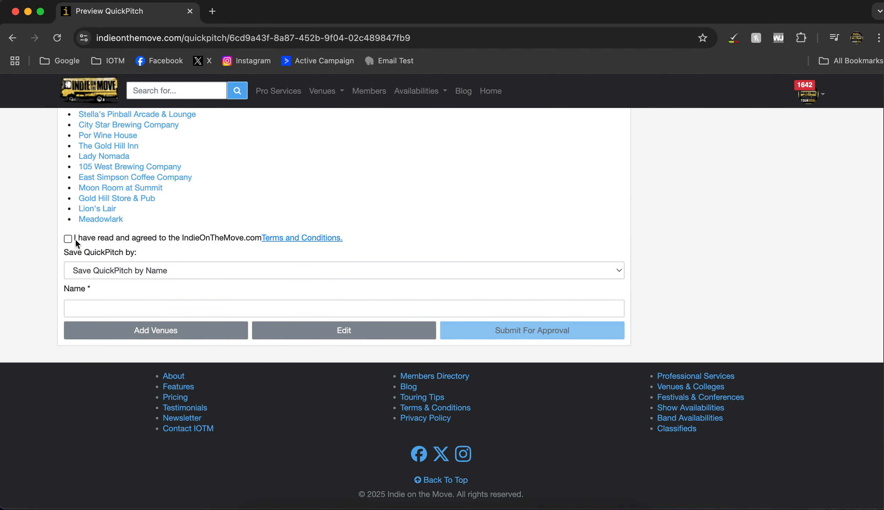
pyautogui.click(68, 239)
pyautogui.click(142, 307)
pyautogui.write('Denver')
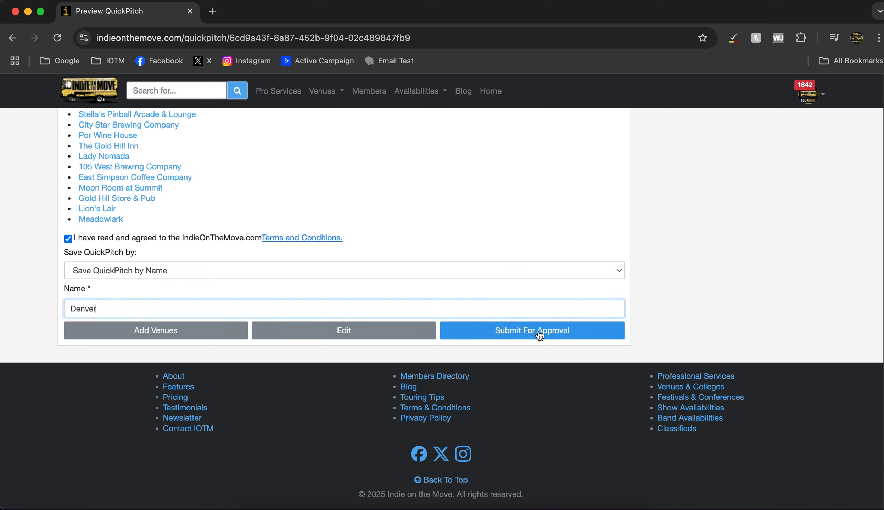
pyautogui.click(582, 334)
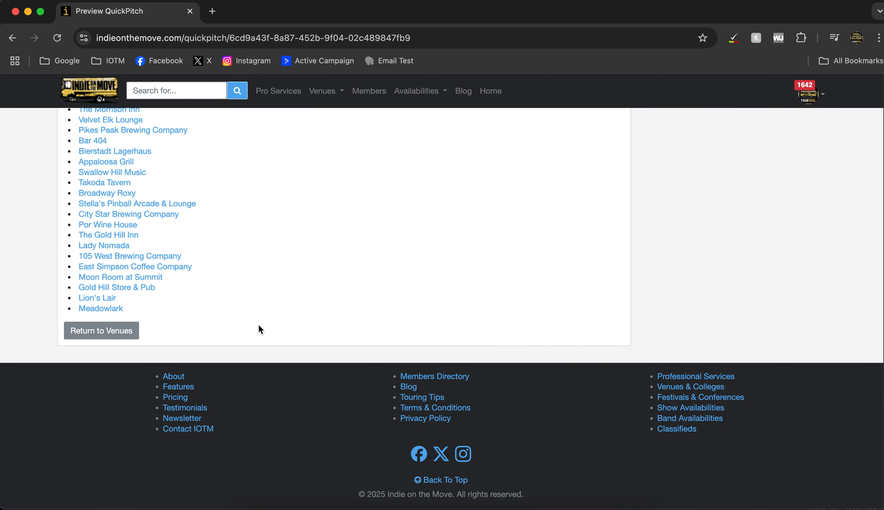
# Return to the venue search and change the city filter to Grand Junction
pyautogui.click(95, 331)
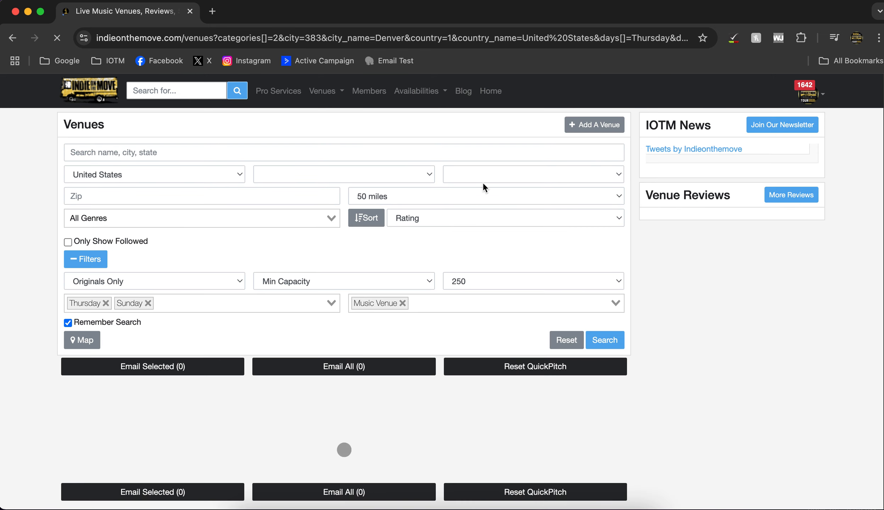
pyautogui.click(483, 177)
pyautogui.write('gr')
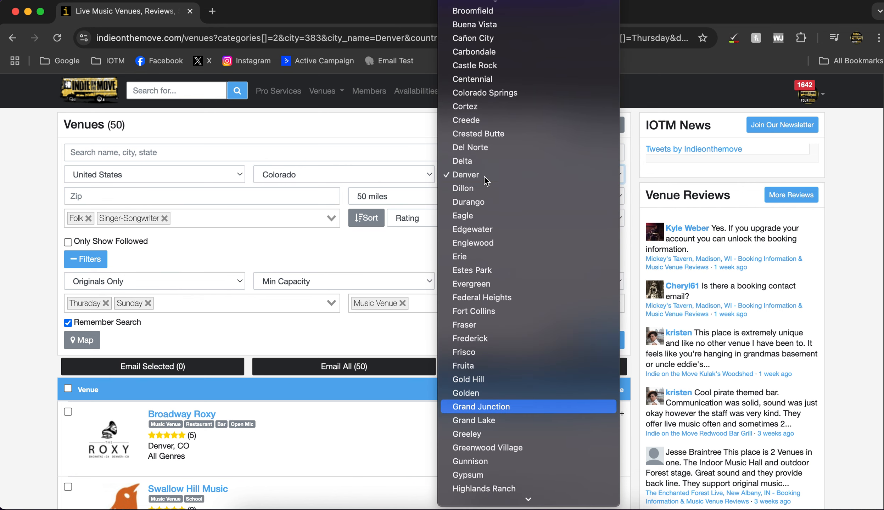
pyautogui.press('Return')
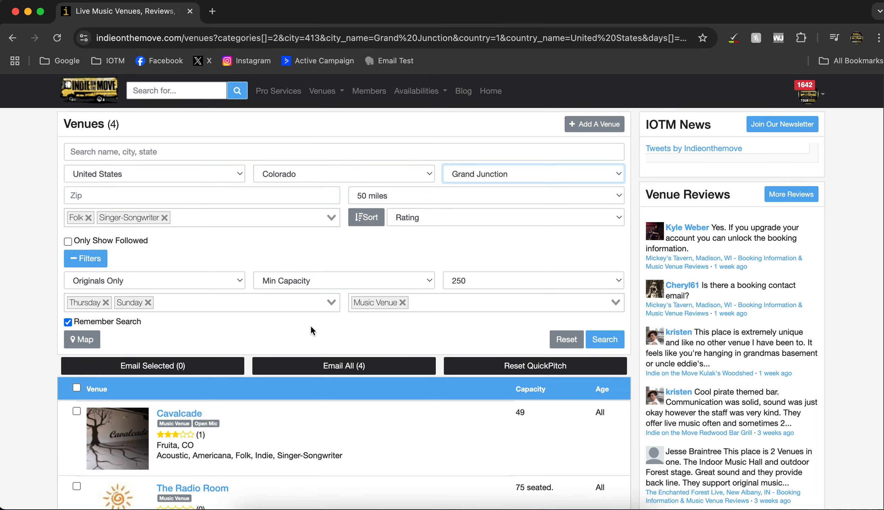
# Open the Contact IOTM page from the site's footer
pyautogui.scroll(-10, 311, 327)
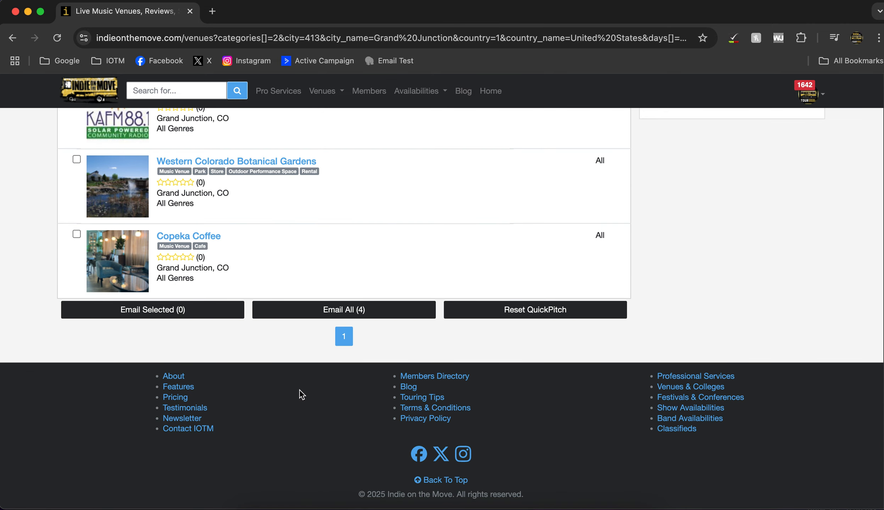
pyautogui.click(189, 430)
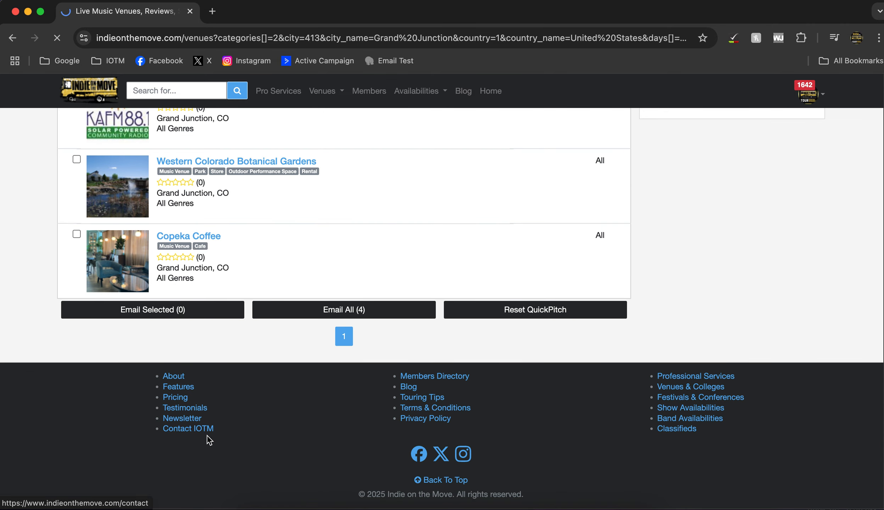